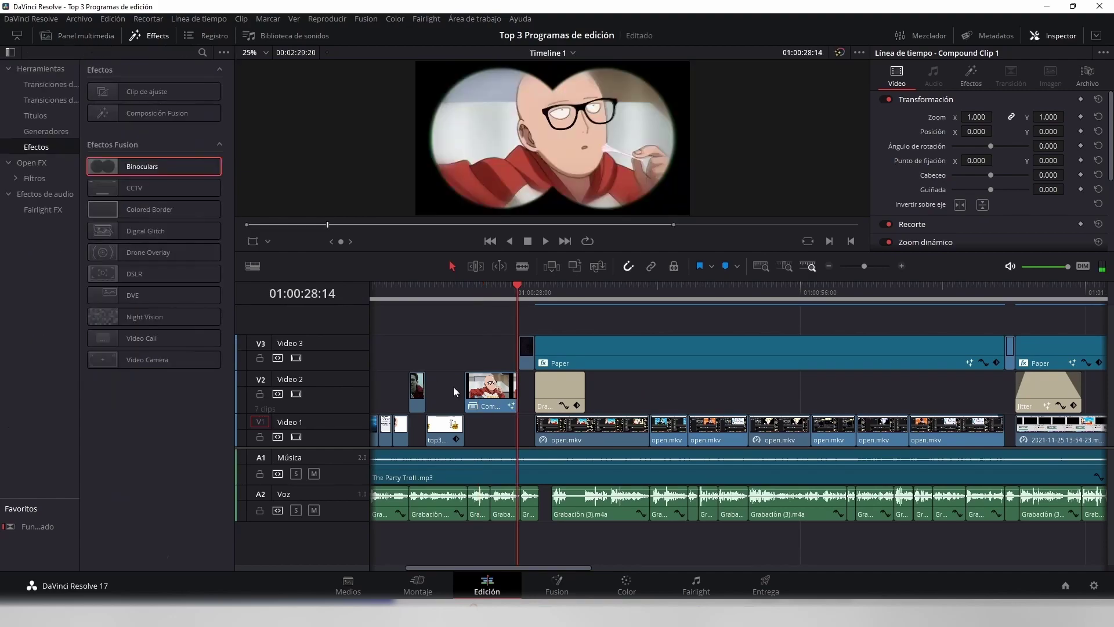
# Rename the boca layer's mouth drawing from 2 to B, then substitute another mouth drawing.
pyautogui.moveTo(393, 251); pyautogui.dragTo(397, 308)
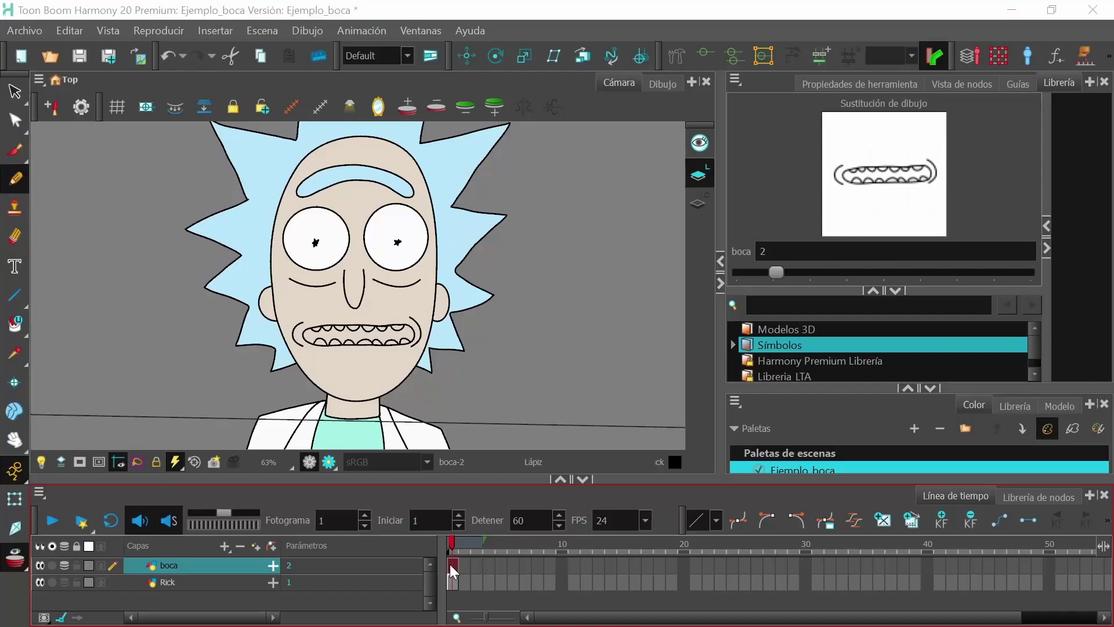
pyautogui.hotkey('ctrl', 'd')
pyautogui.write('B')
pyautogui.click(522, 346)
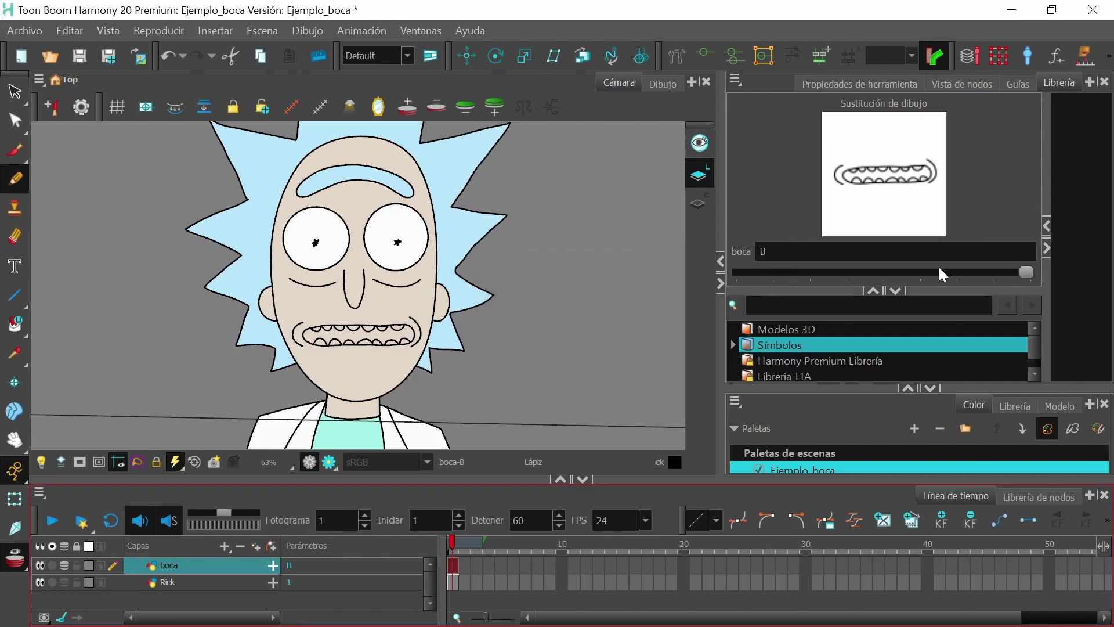
pyautogui.moveTo(943, 274); pyautogui.dragTo(781, 277)
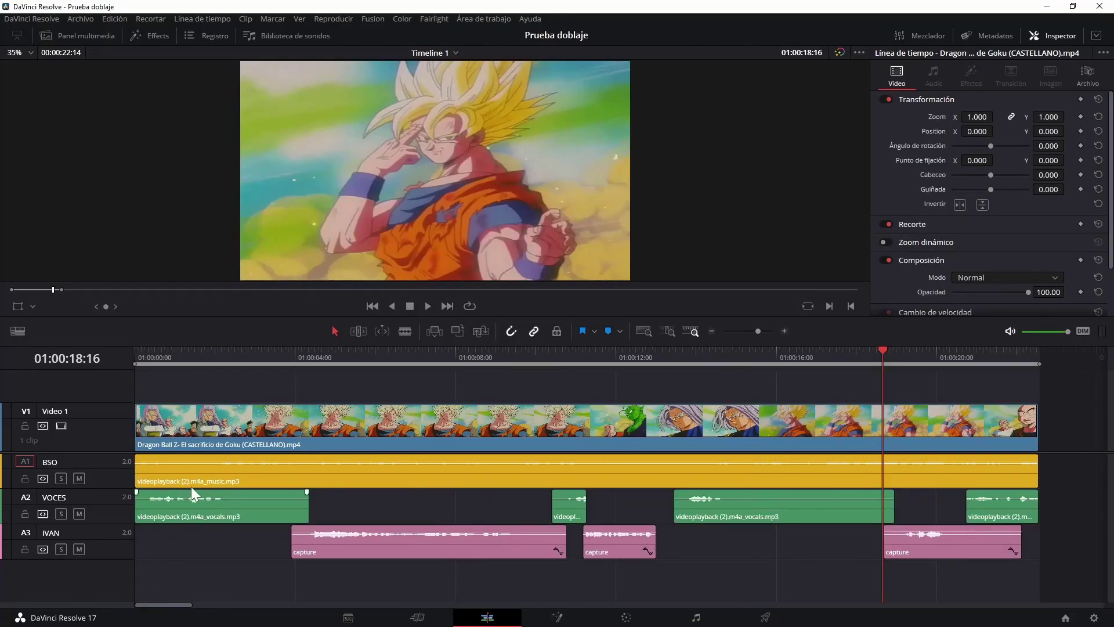
pyautogui.click(171, 354)
pyautogui.scroll(-1, 171, 430)
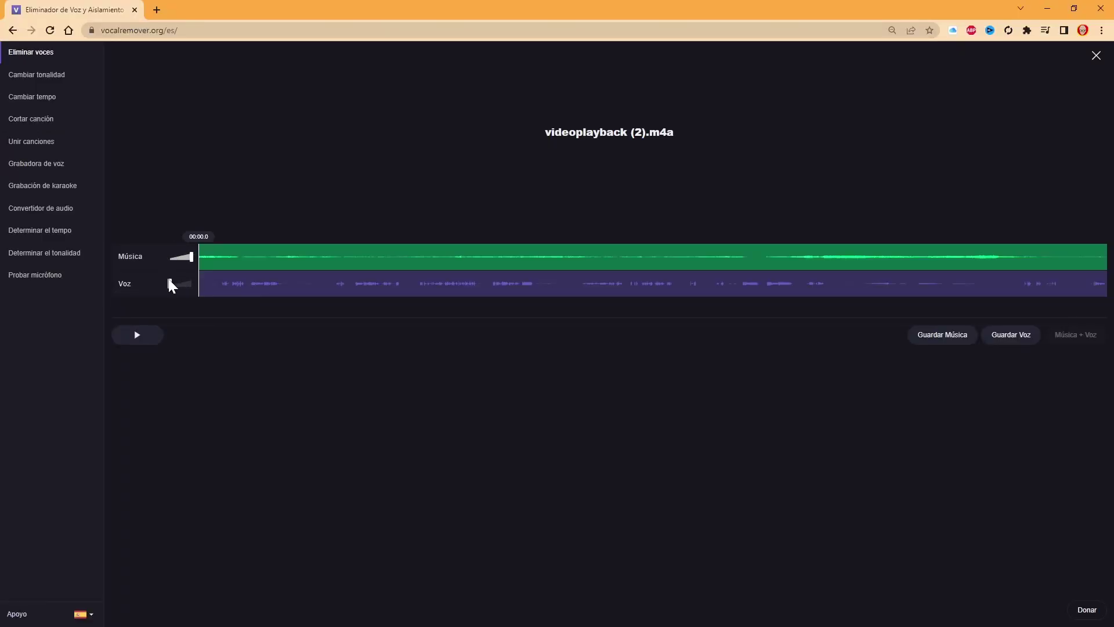
pyautogui.click(348, 255)
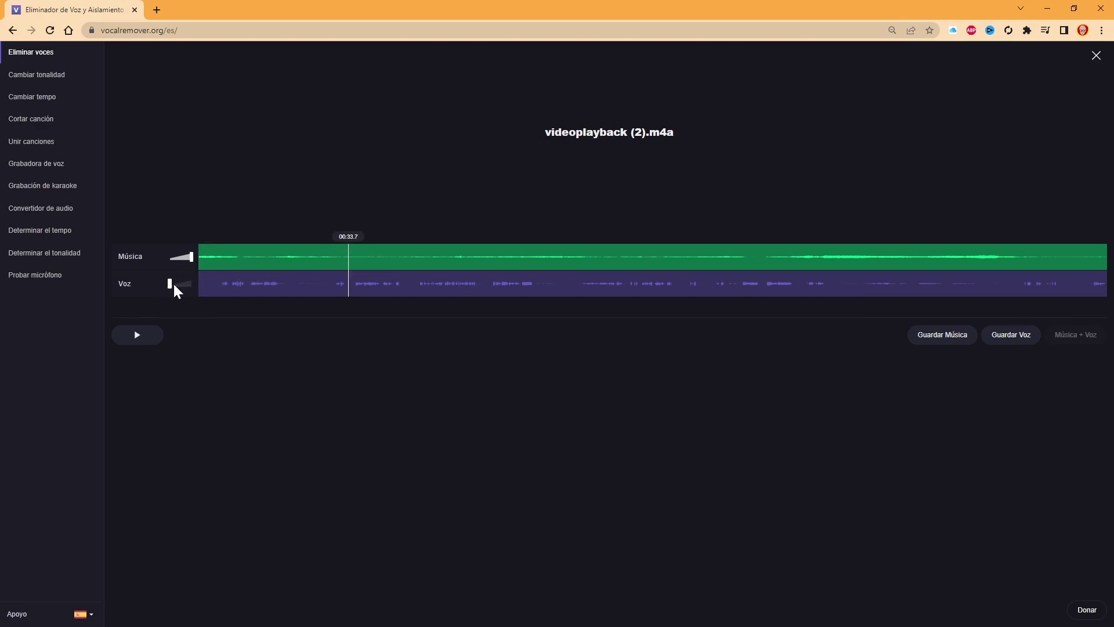
pyautogui.moveTo(176, 290); pyautogui.dragTo(191, 290)
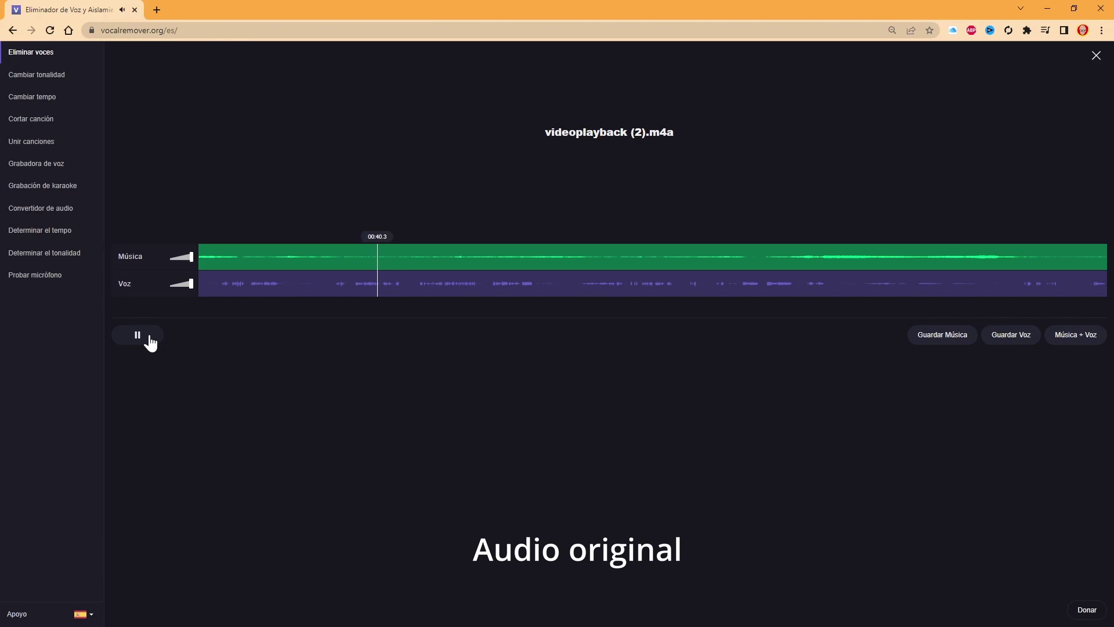
pyautogui.click(150, 337)
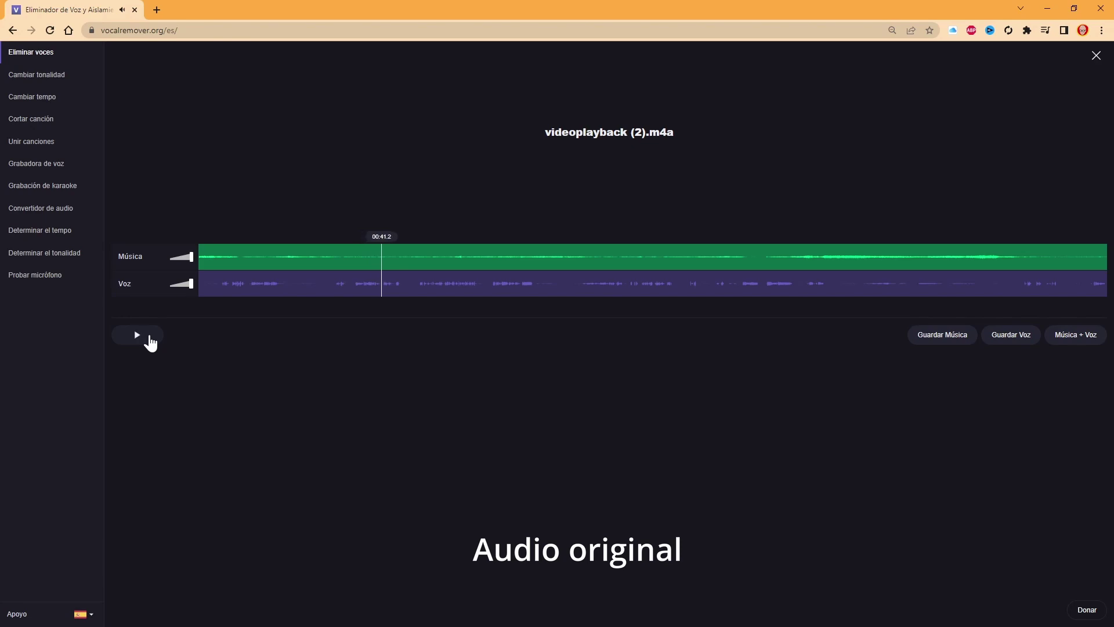
pyautogui.click(350, 252)
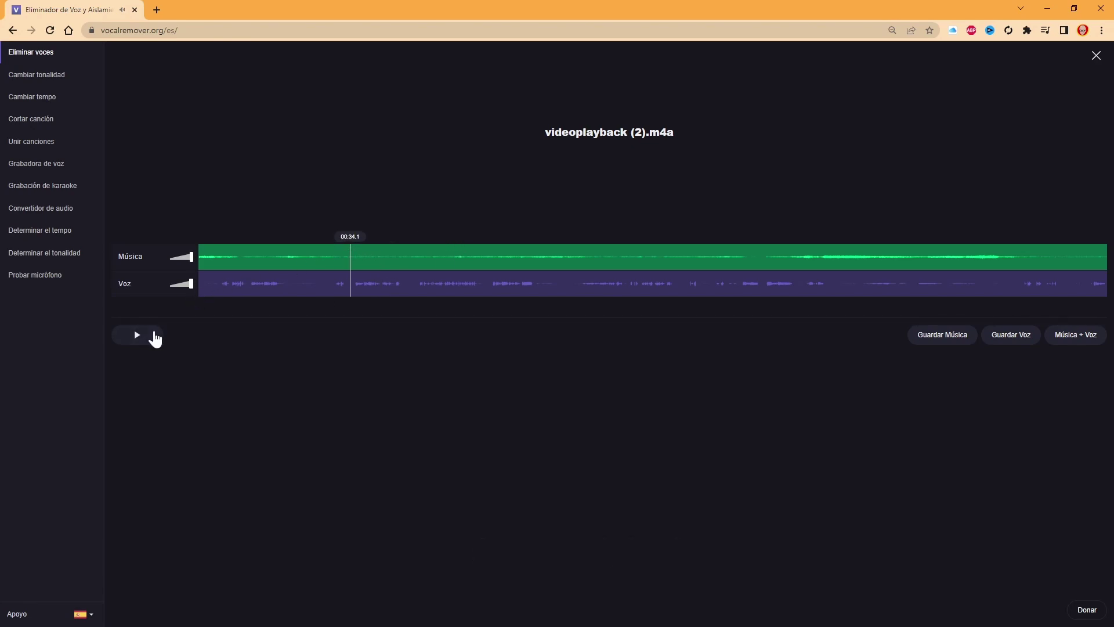
pyautogui.click(153, 335)
pyautogui.moveTo(191, 284); pyautogui.dragTo(166, 287)
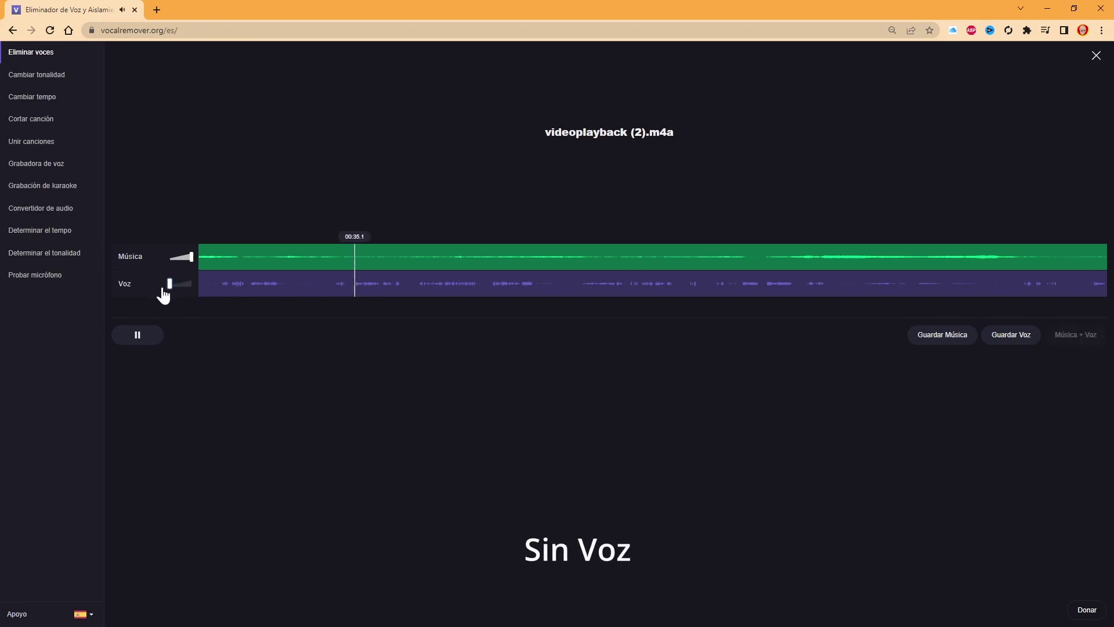
pyautogui.click(149, 339)
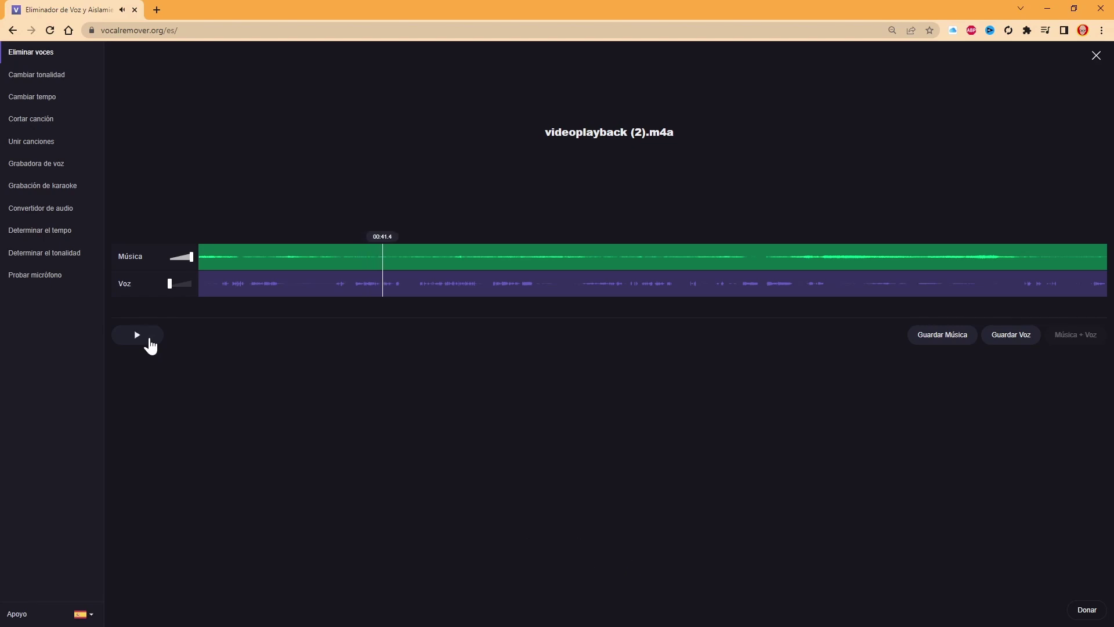
# From 00:34.1, set the vocals to full and mute the music, playing back only the voice.
pyautogui.click(351, 250)
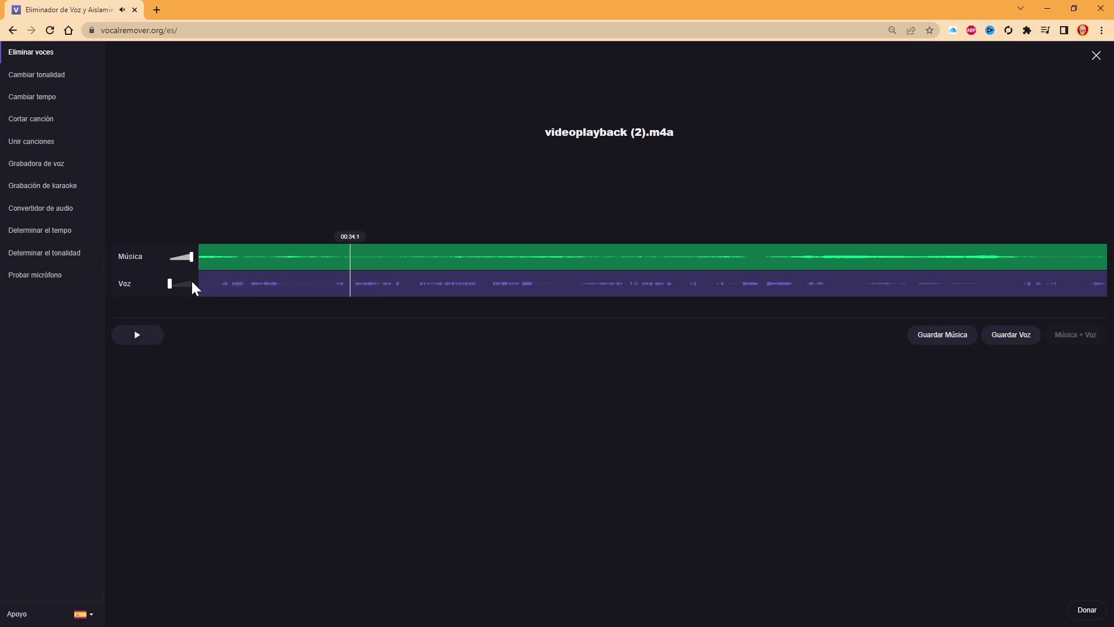
pyautogui.moveTo(170, 285); pyautogui.dragTo(209, 290)
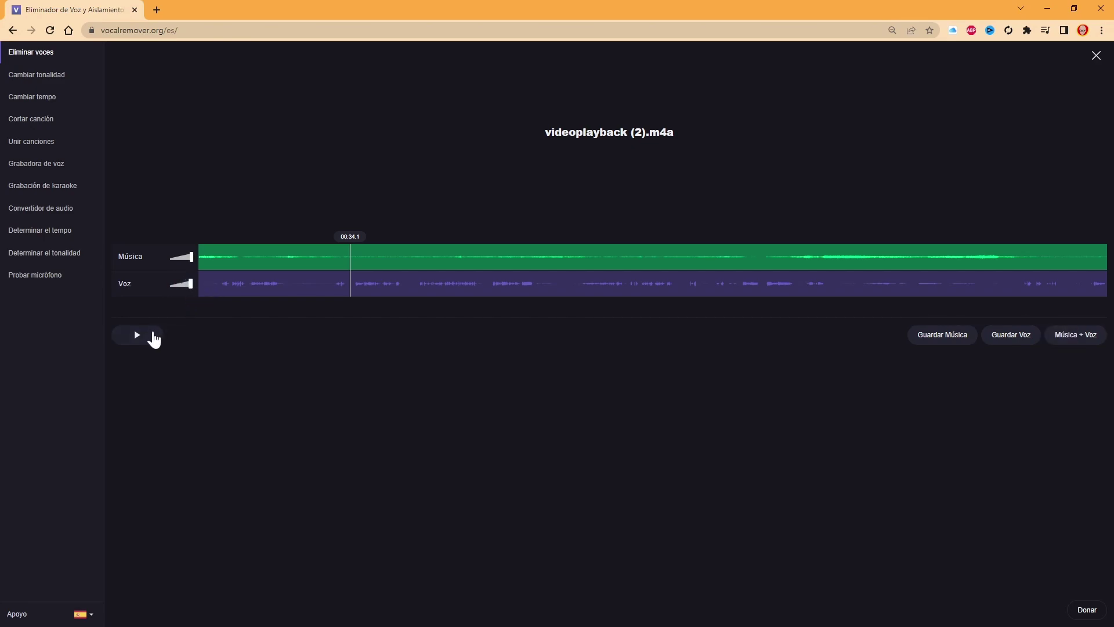
pyautogui.click(154, 339)
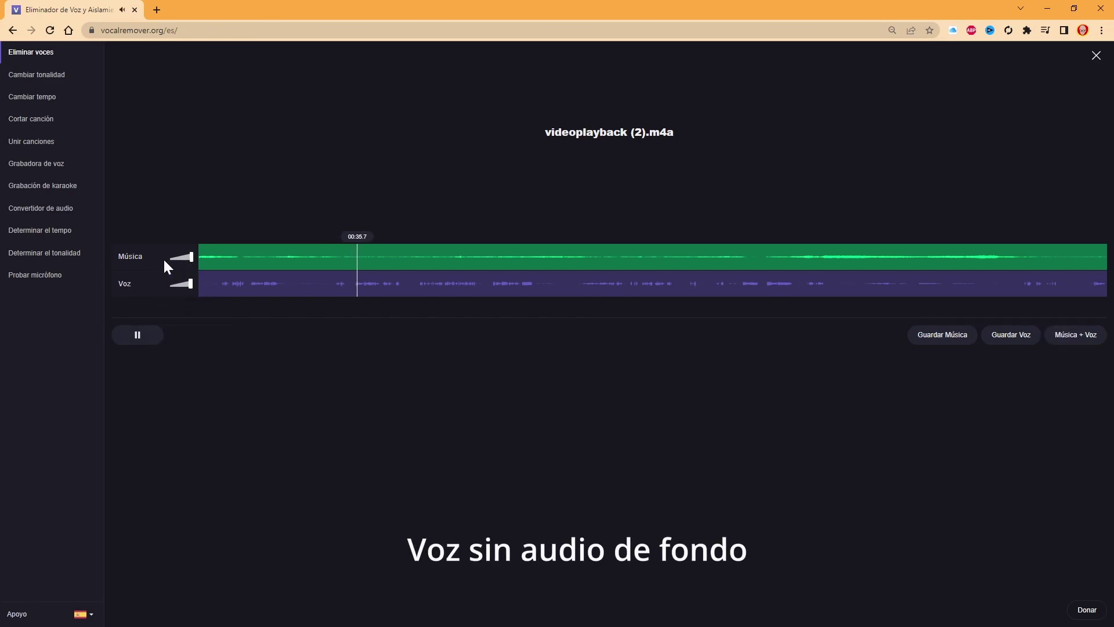
pyautogui.moveTo(191, 256); pyautogui.dragTo(168, 257)
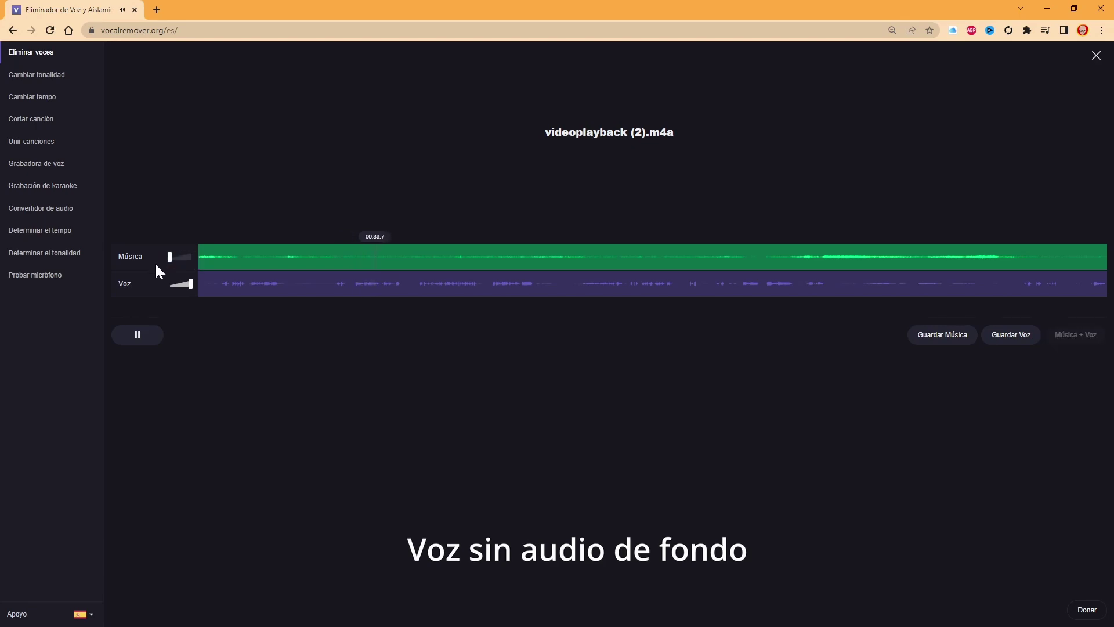
pyautogui.click(154, 336)
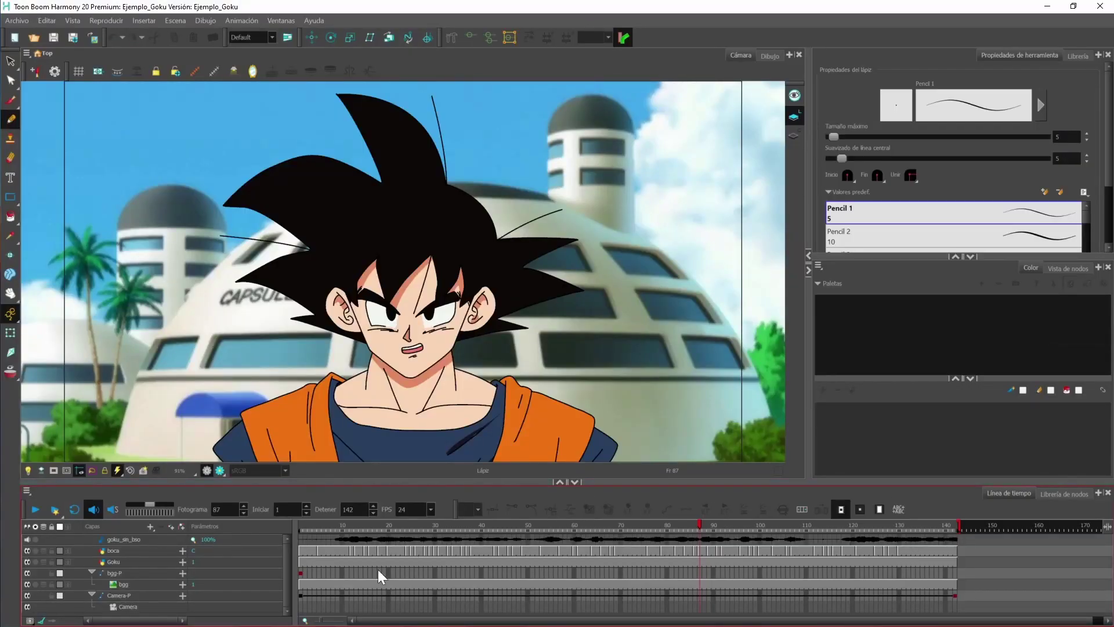
pyautogui.click(305, 538)
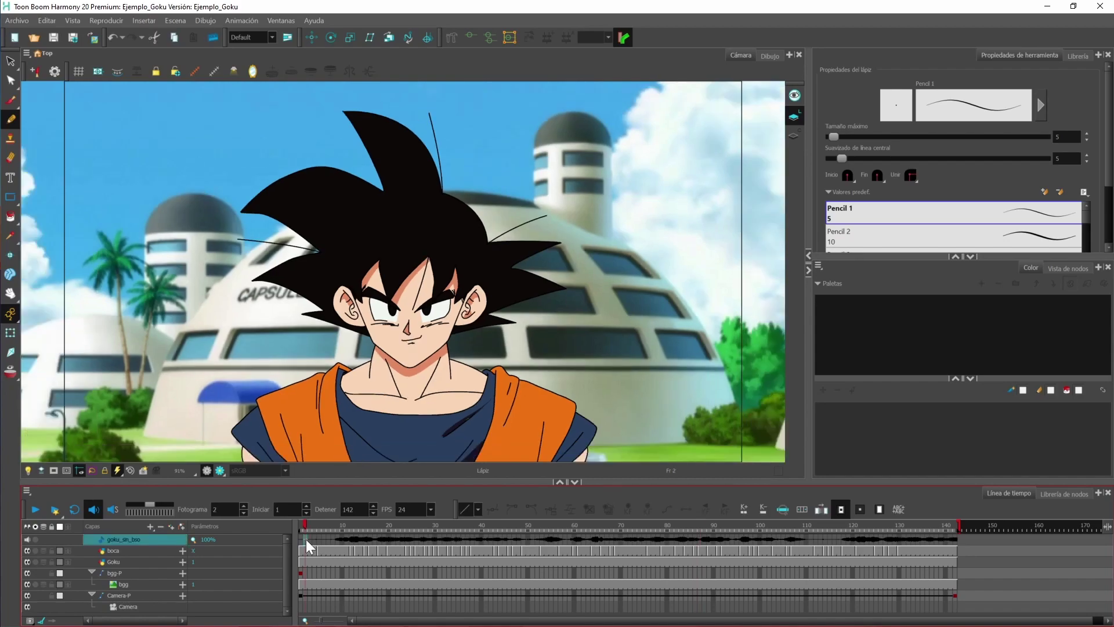
pyautogui.click(343, 524)
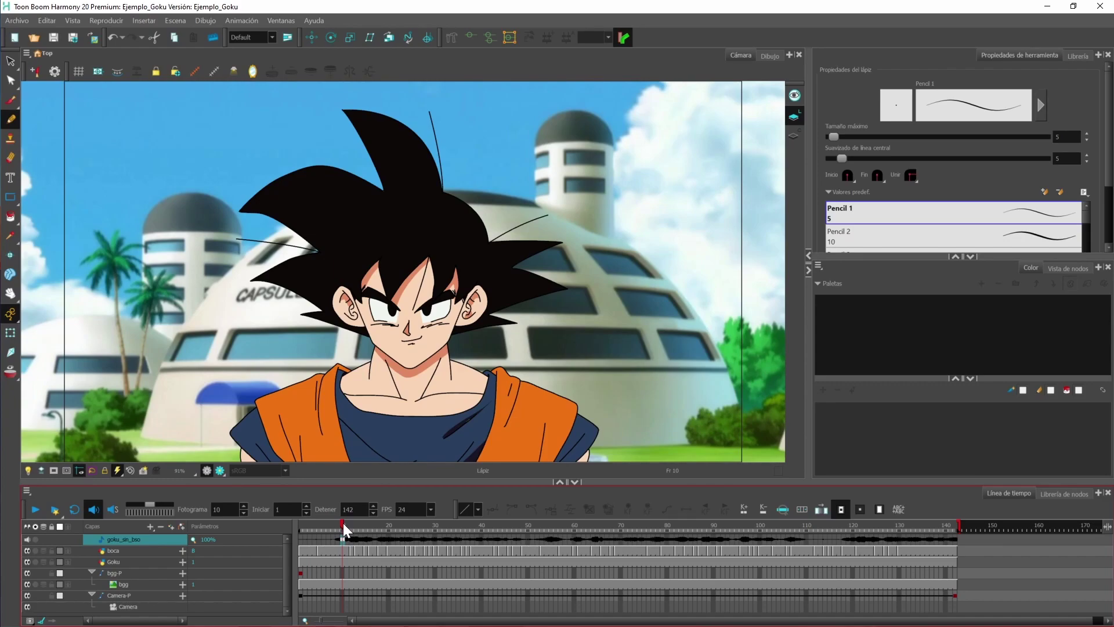
pyautogui.moveTo(343, 523); pyautogui.dragTo(301, 522)
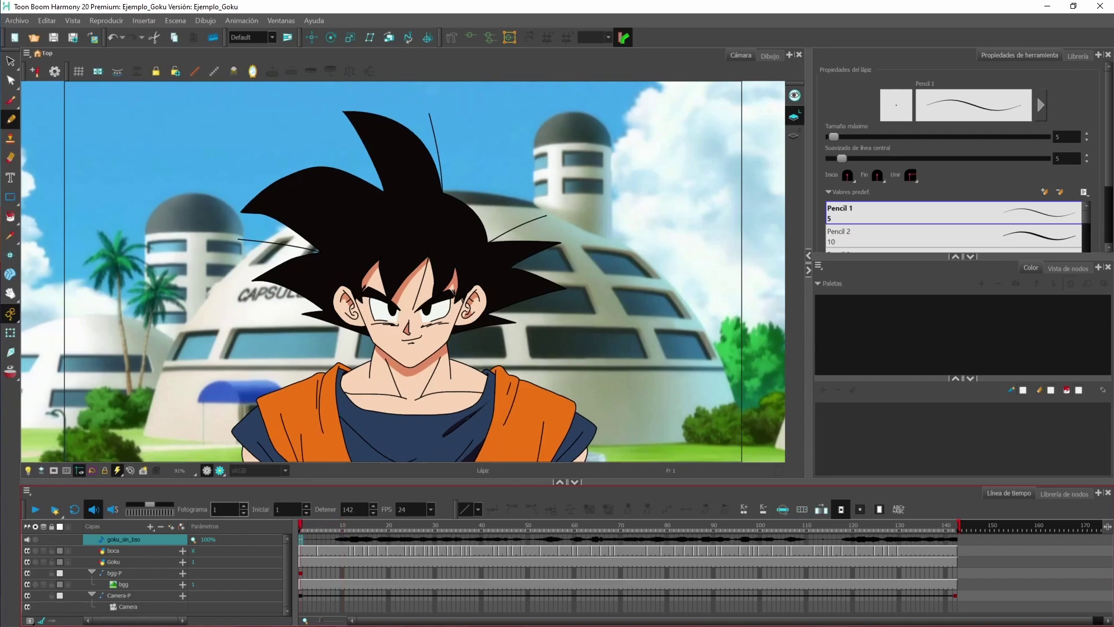
pyautogui.click(36, 514)
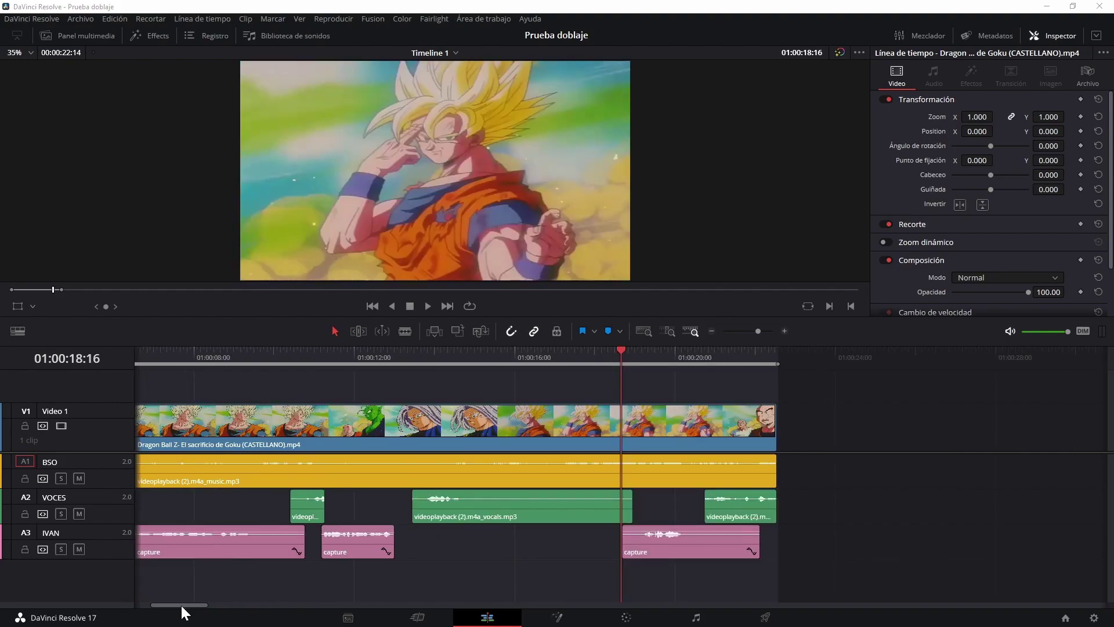
pyautogui.moveTo(180, 603); pyautogui.dragTo(132, 607)
pyautogui.click(170, 354)
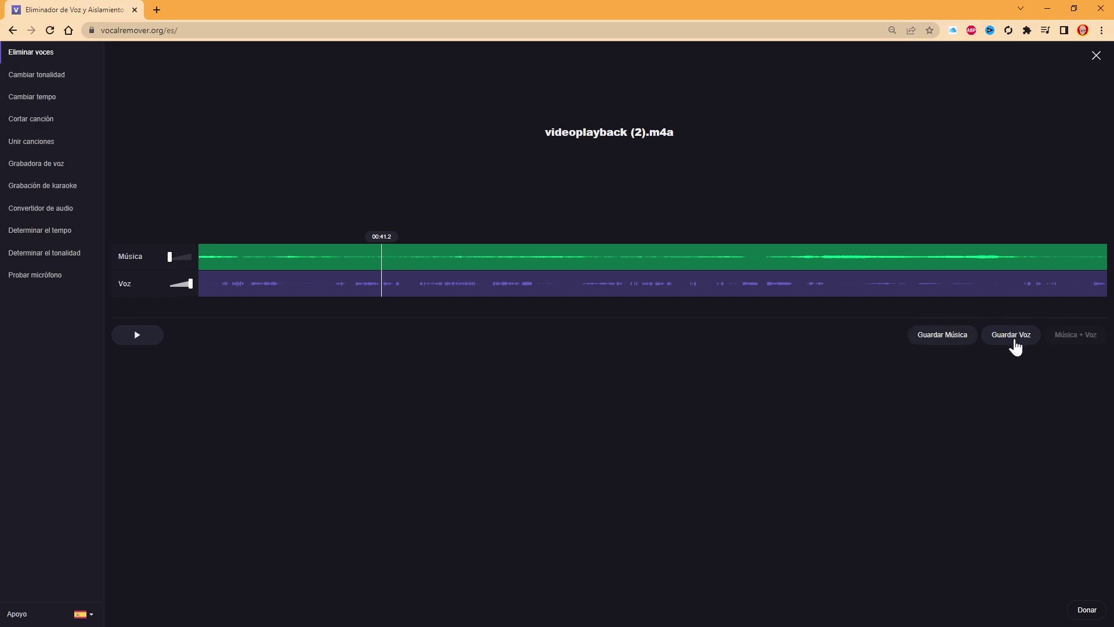
# Raise the Música slider slightly under the full vocals, then minimize the browser.
pyautogui.moveTo(169, 264); pyautogui.dragTo(183, 267)
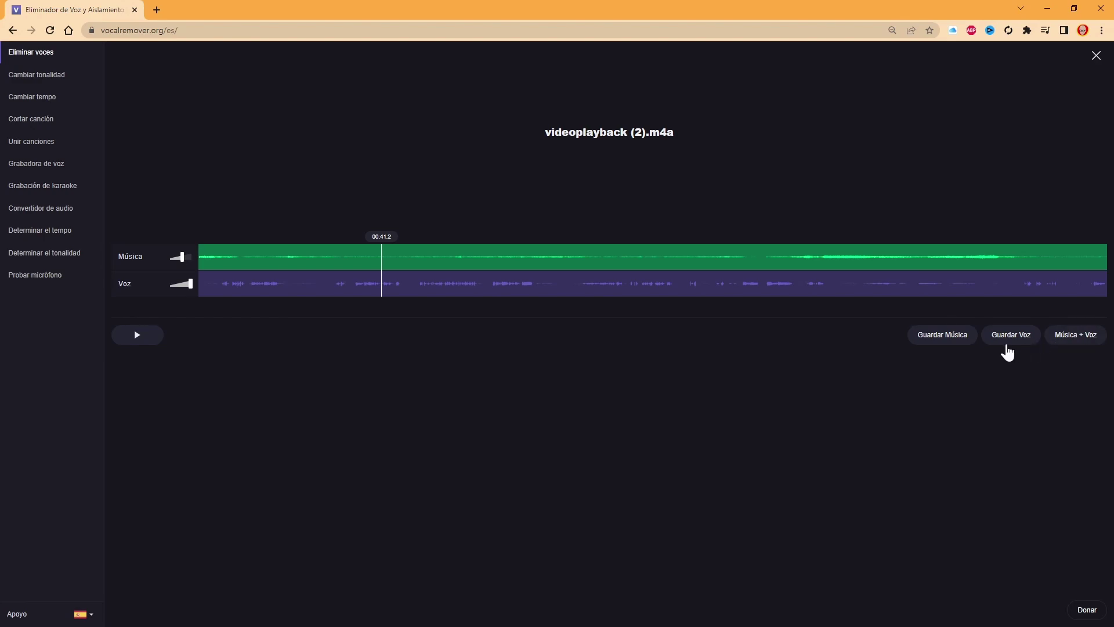
pyautogui.click(1051, 10)
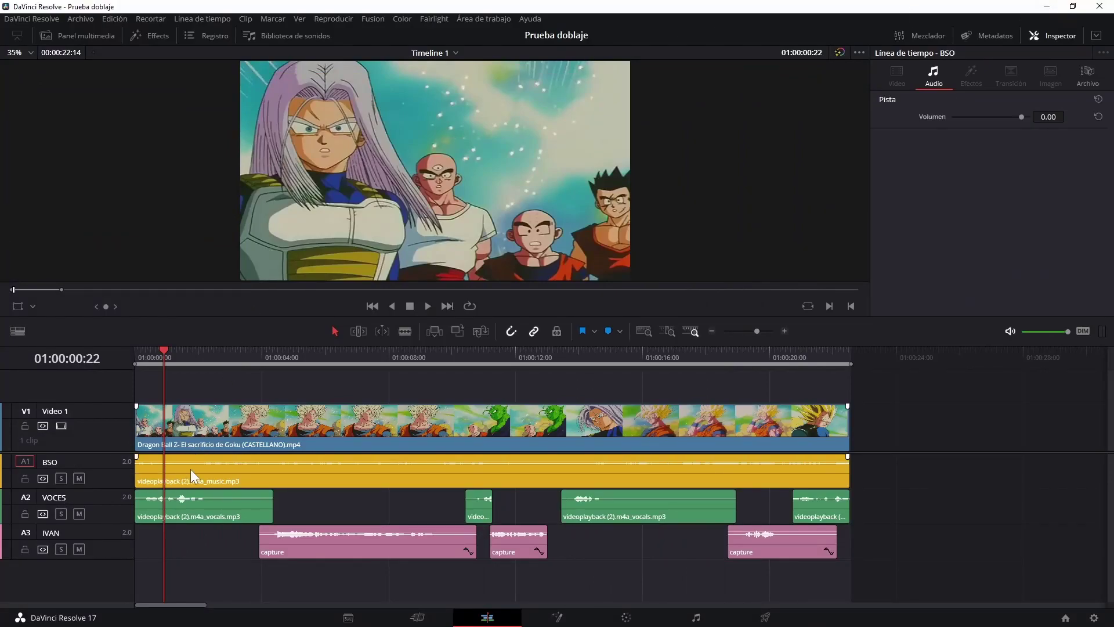
pyautogui.click(190, 469)
pyautogui.click(209, 518)
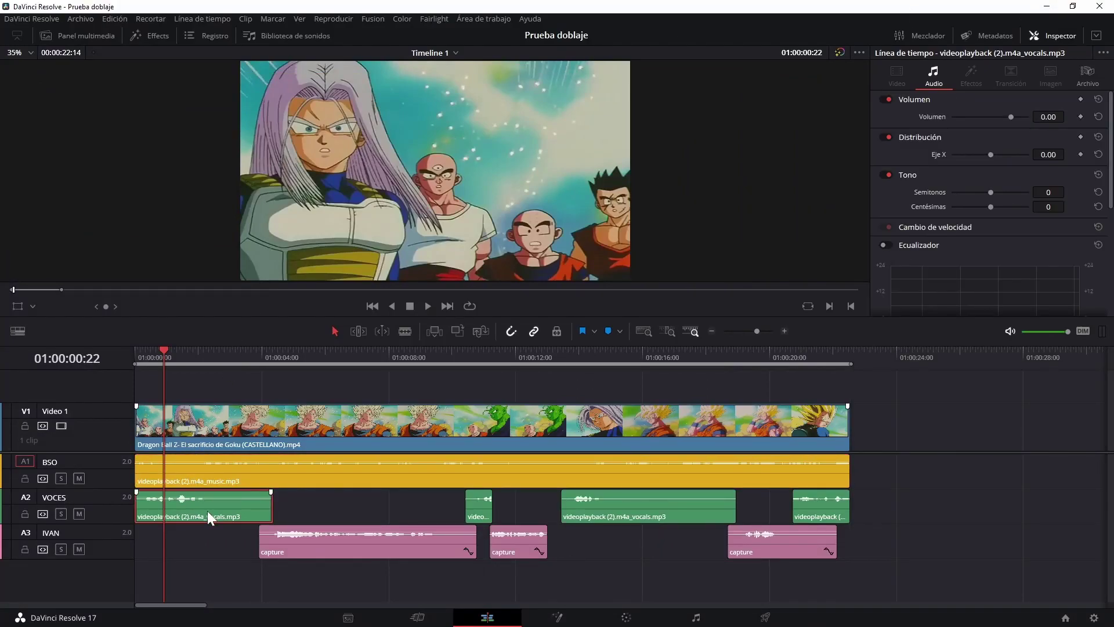
pyautogui.click(272, 353)
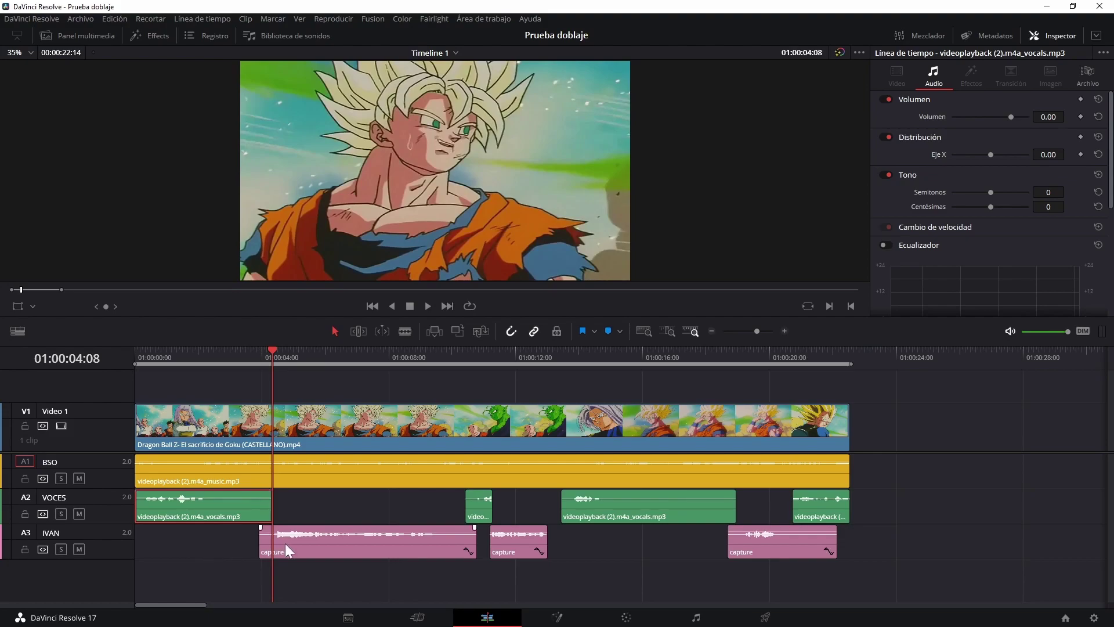
pyautogui.click(526, 353)
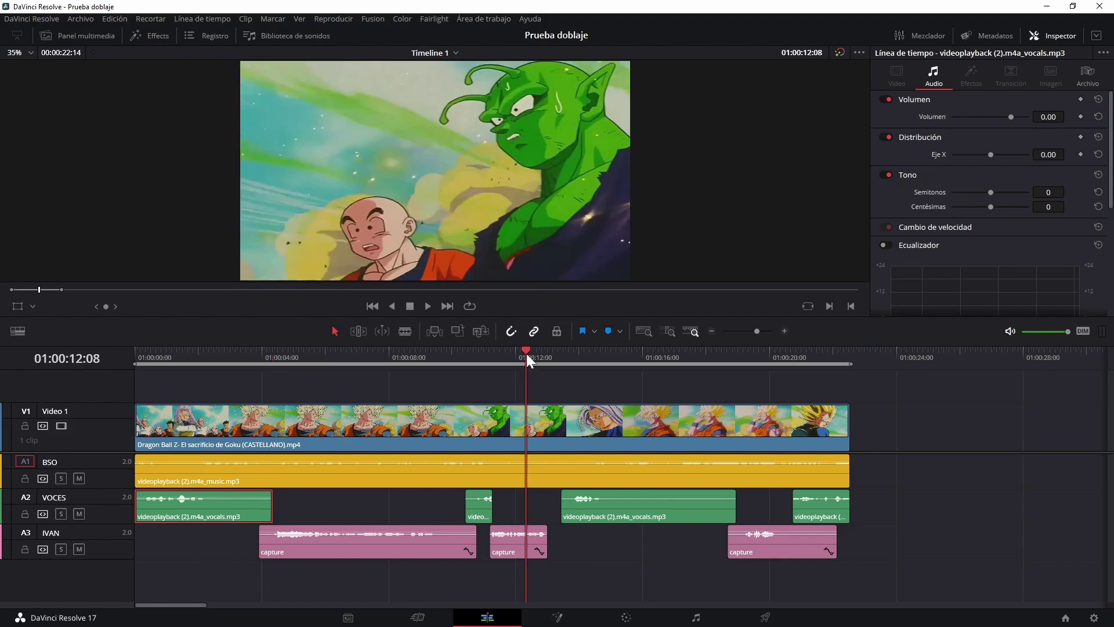